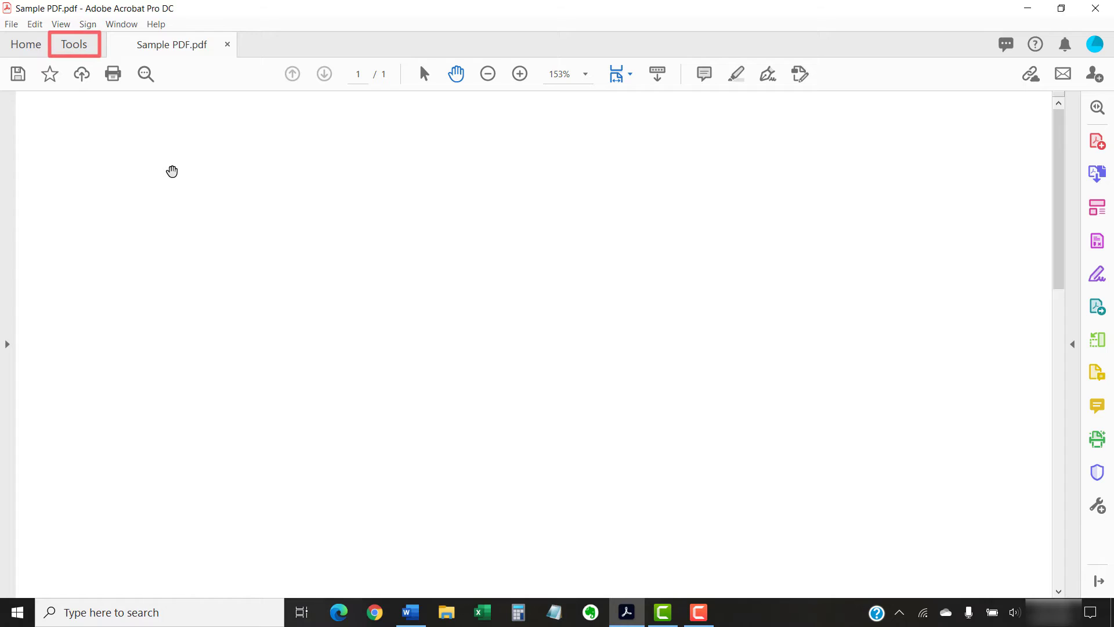
- Start the Export PDF tool for Sample PDF.pdf from the Tools collection
click(80, 44)
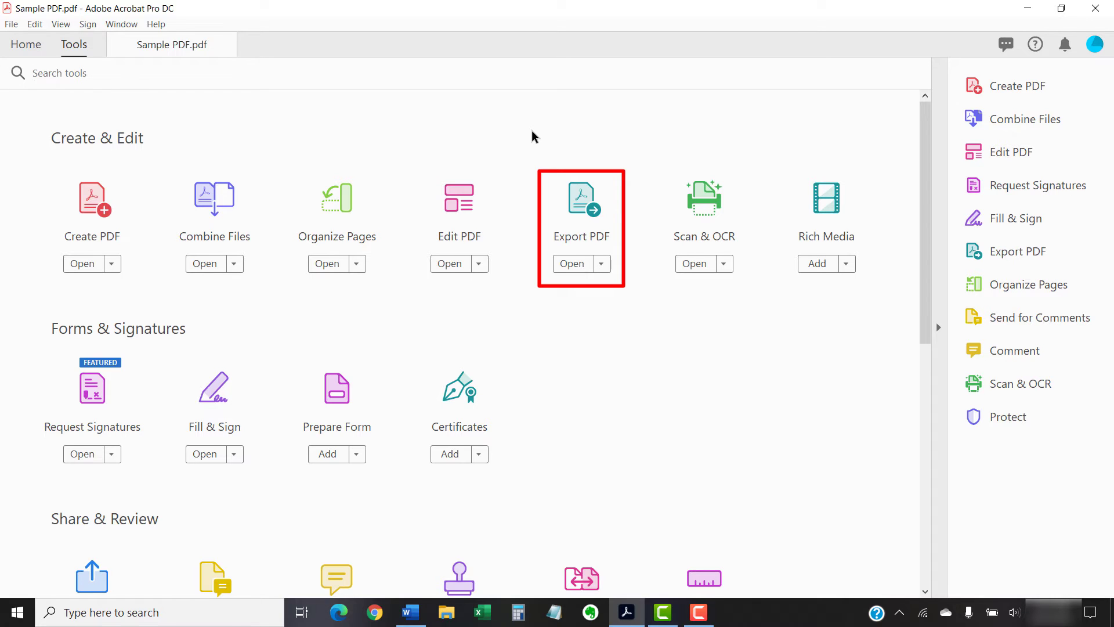
click(591, 232)
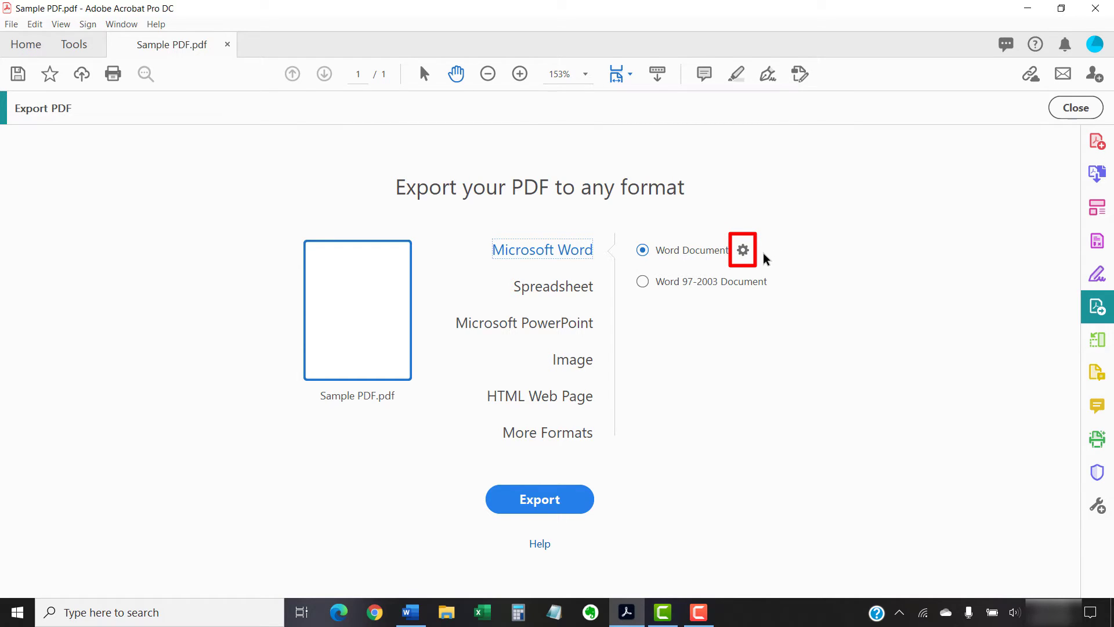
click(743, 250)
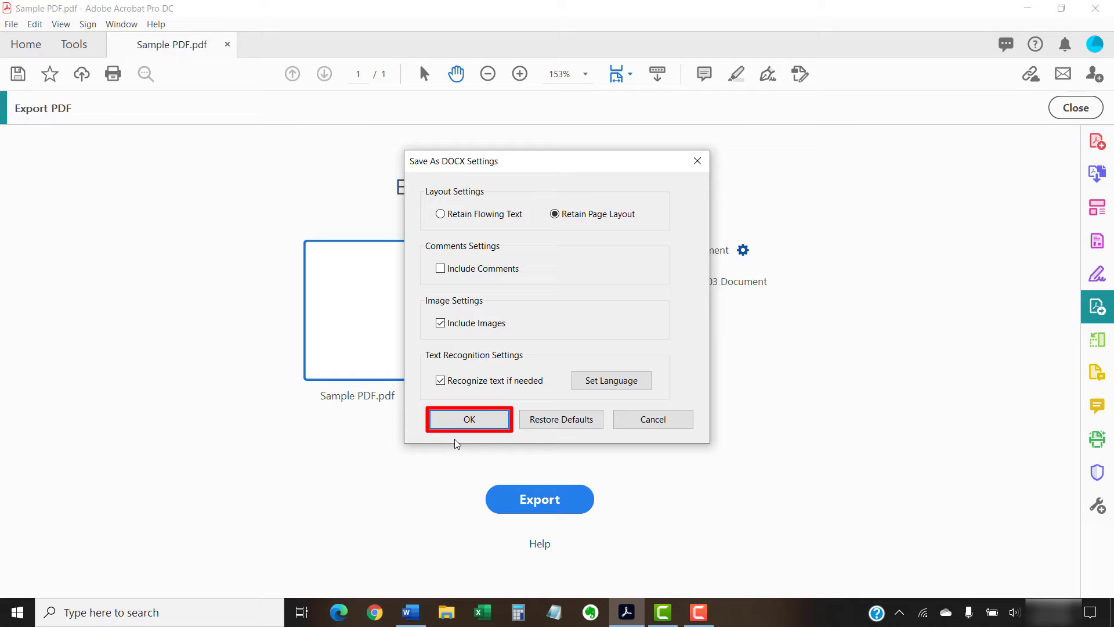
click(460, 420)
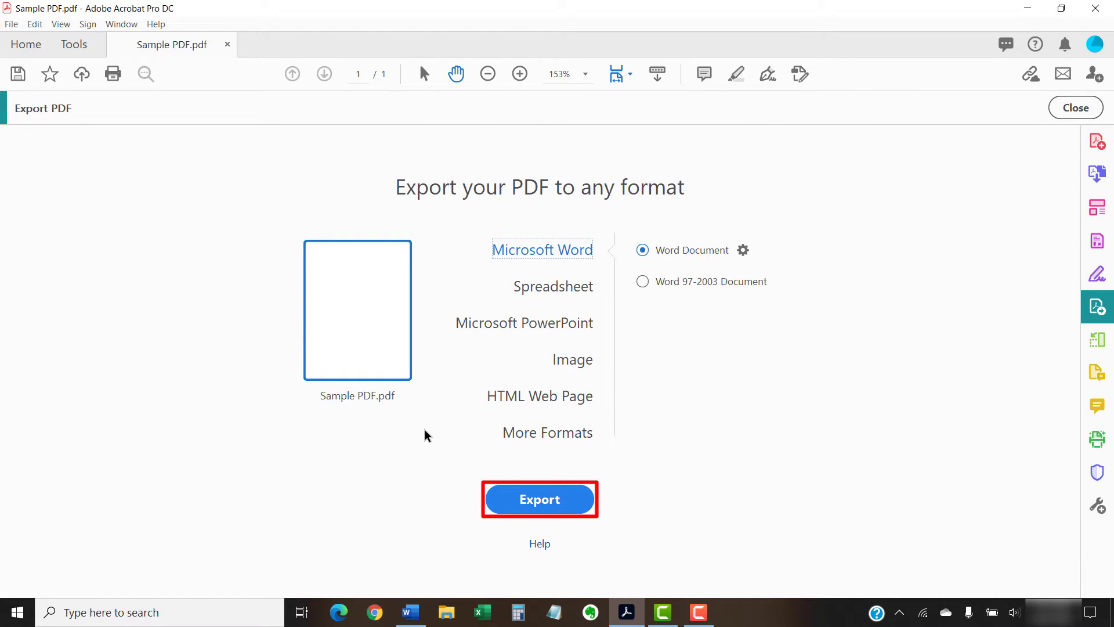
- Export the PDF to Word as Sample PDF.docx saved on the Desktop
click(523, 498)
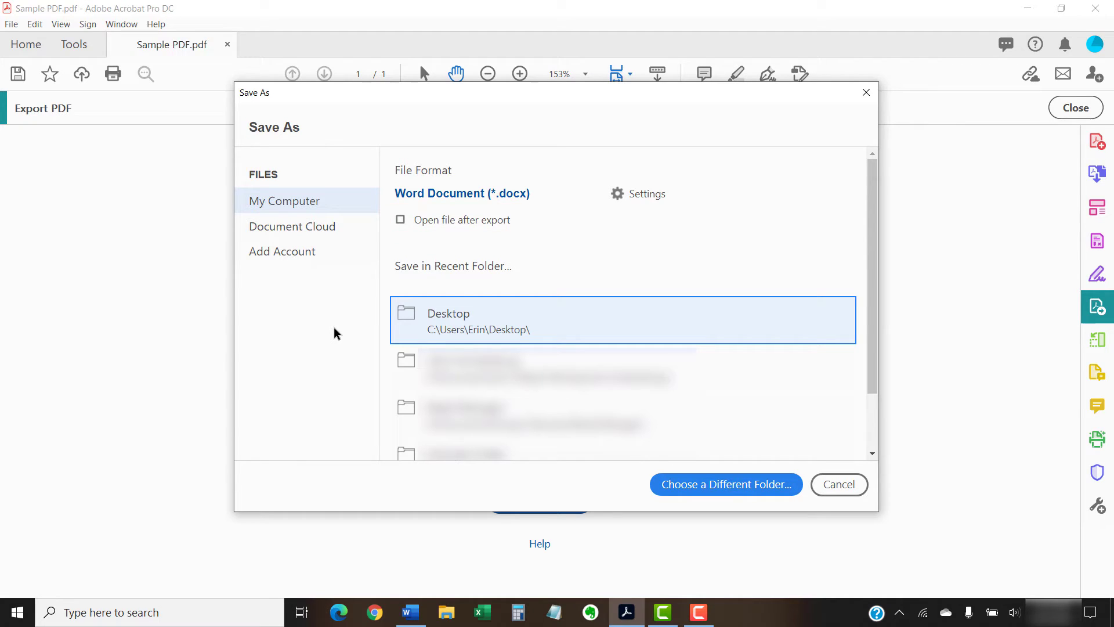
click(427, 329)
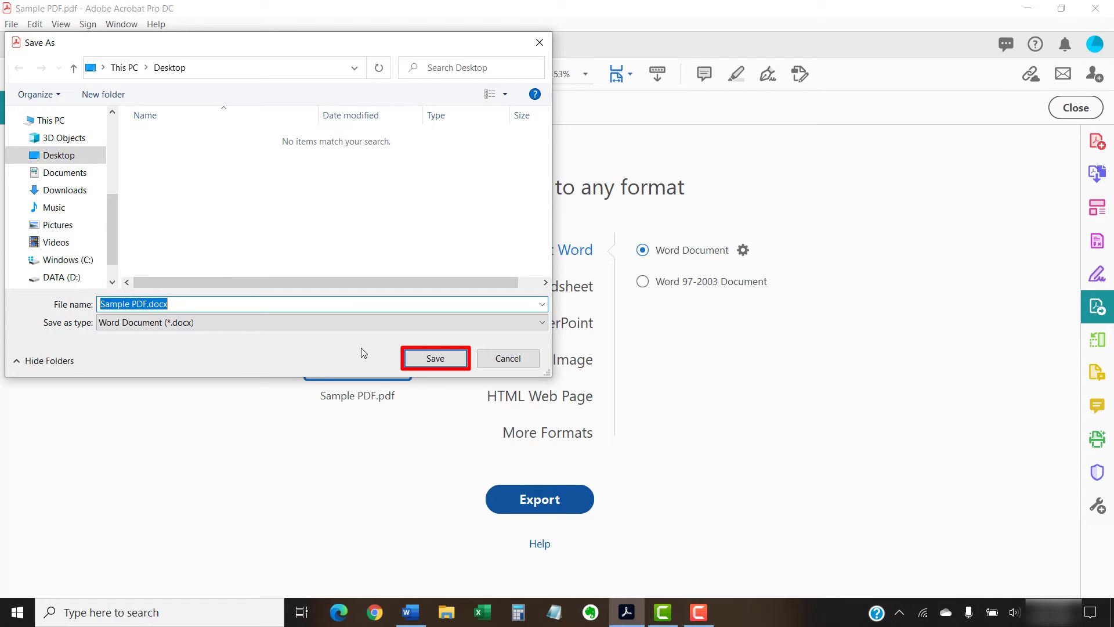
click(437, 359)
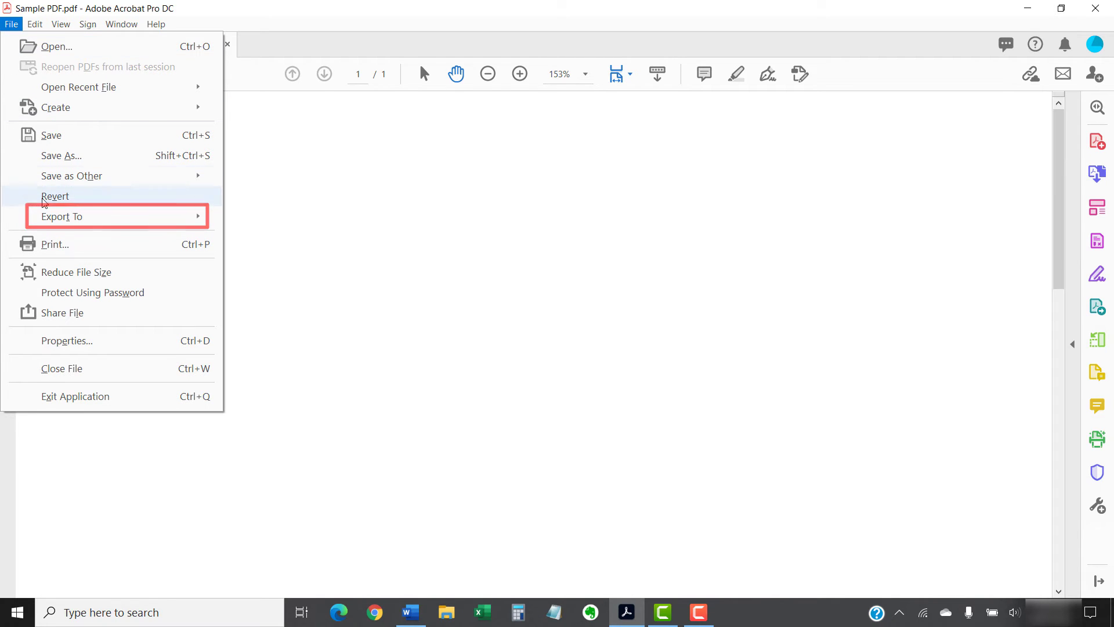
mouse_move(61, 216)
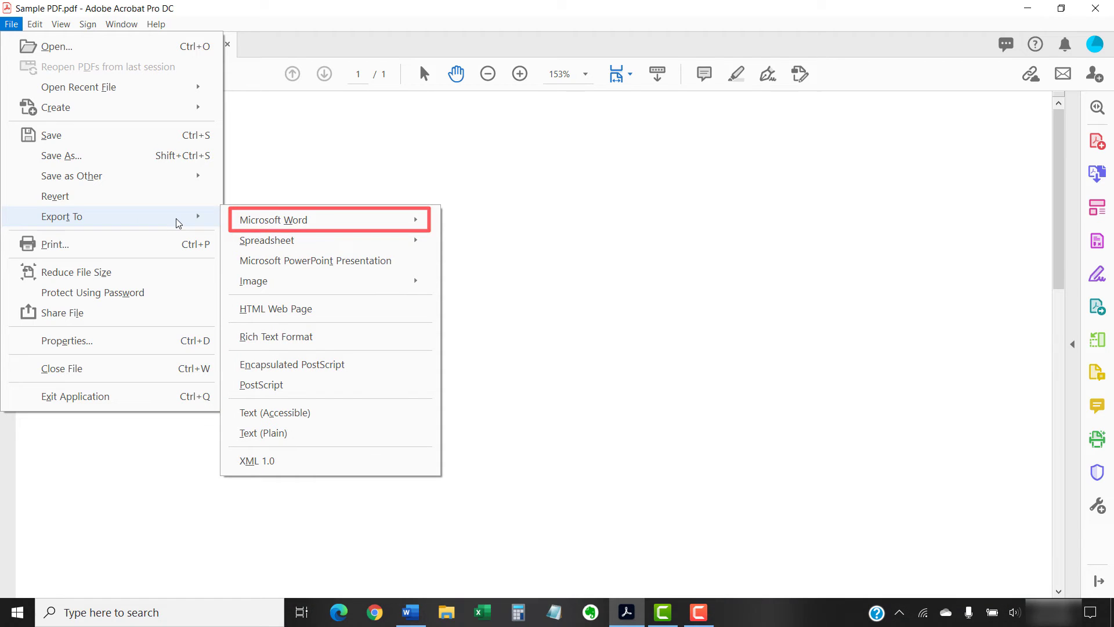
mouse_move(274, 220)
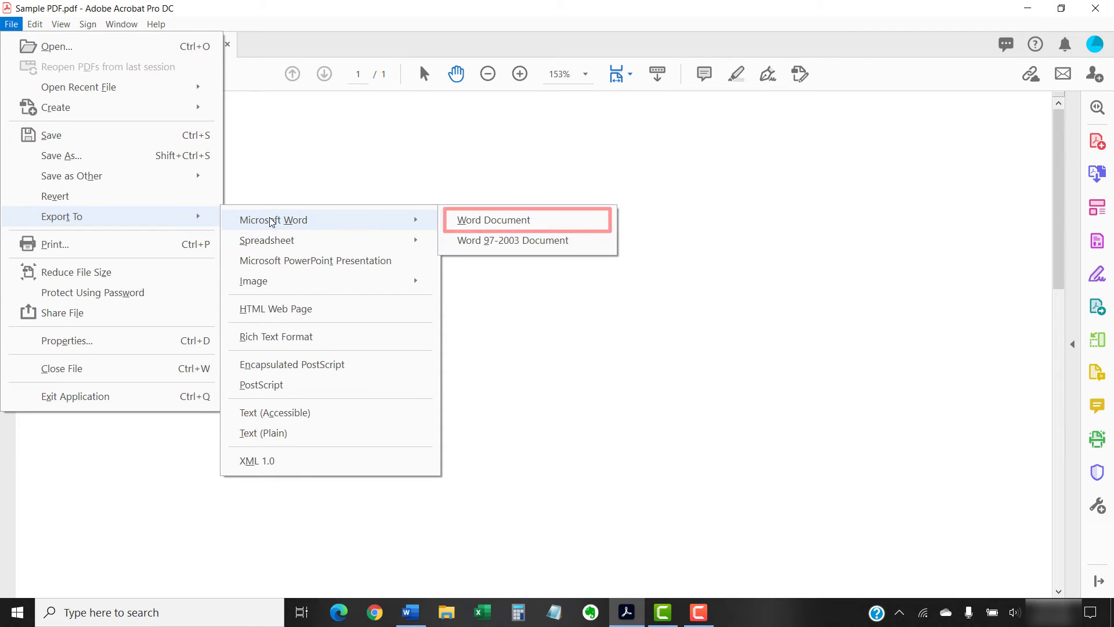
- Export via File > Export To > Microsoft Word > Word Document
click(470, 224)
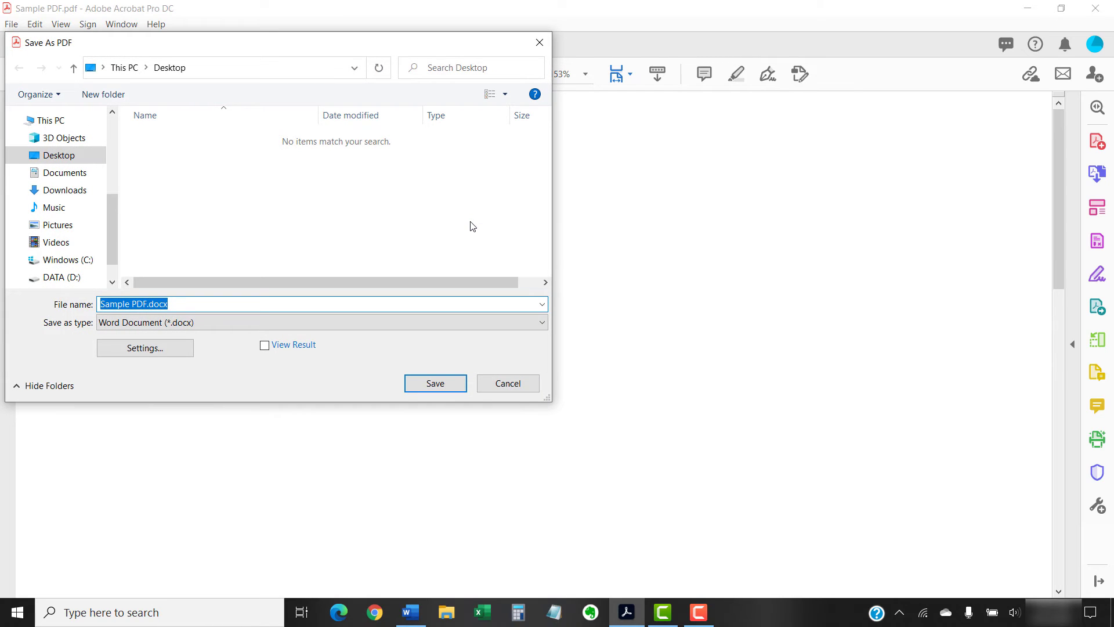
- Set the Desktop as save location and review the DOCX settings without changing them
click(65, 158)
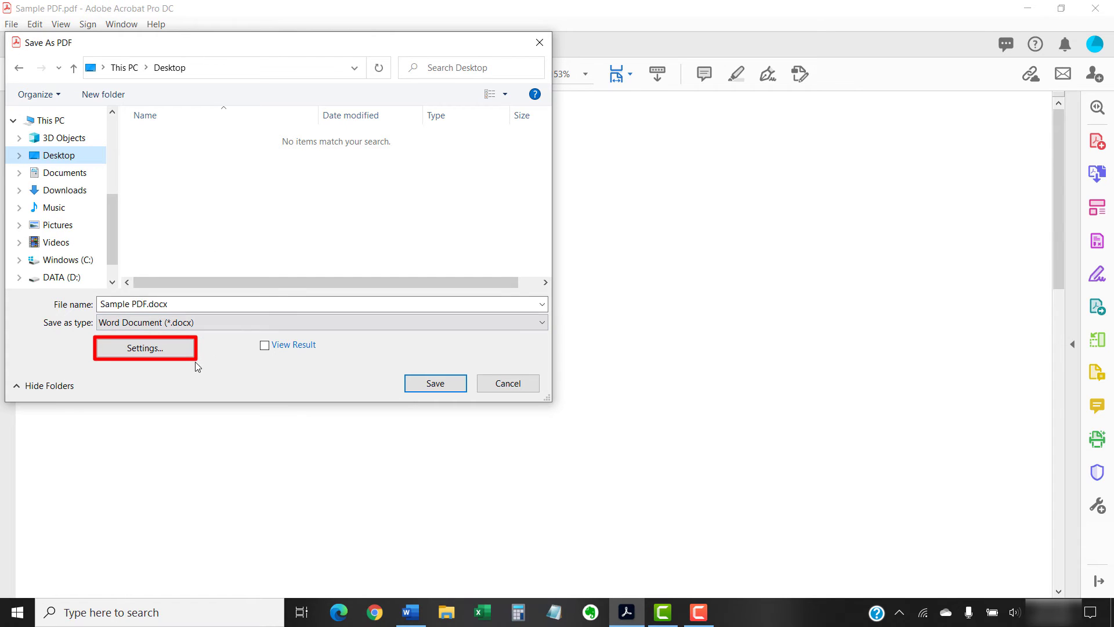
click(182, 354)
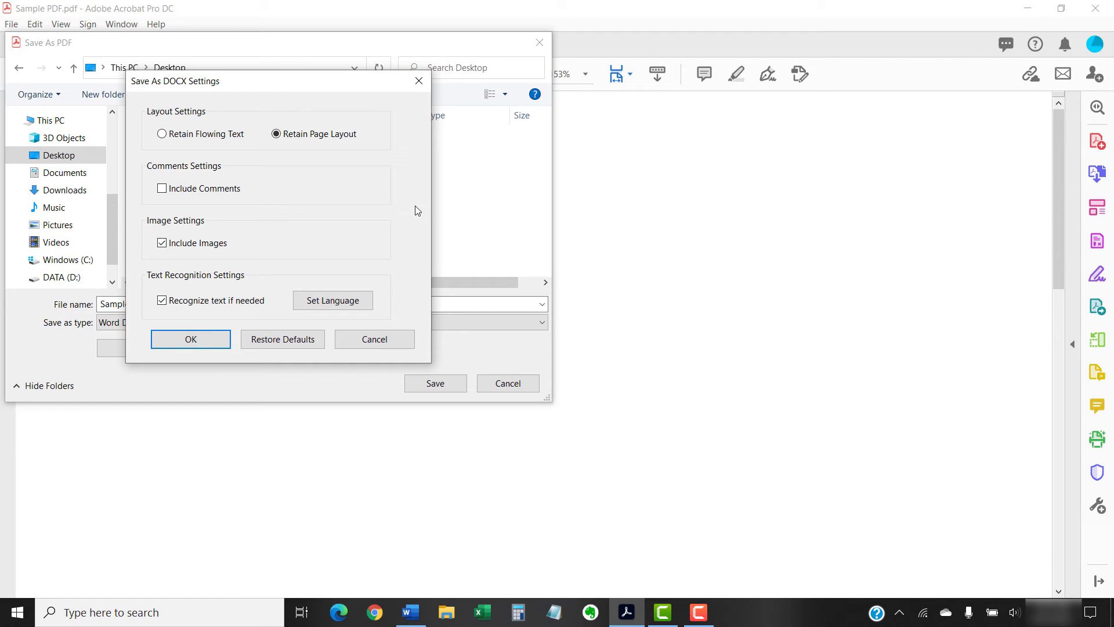
click(419, 81)
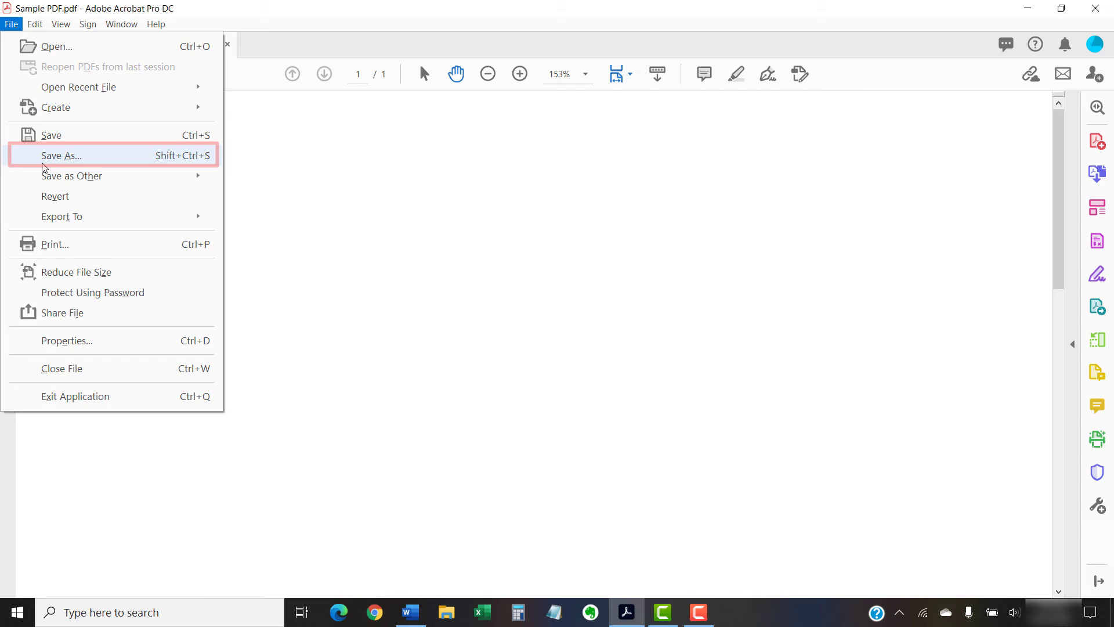
- Start the Save As route from the File menu
click(43, 155)
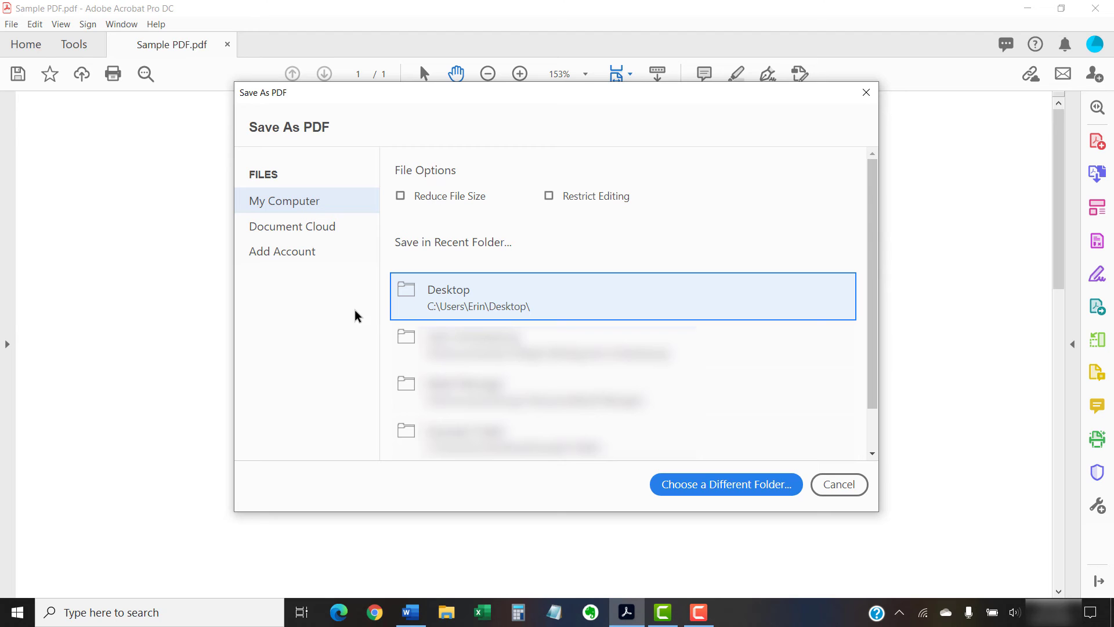
- Choose the Desktop folder and set the save type to Word Document (*.docx)
click(426, 309)
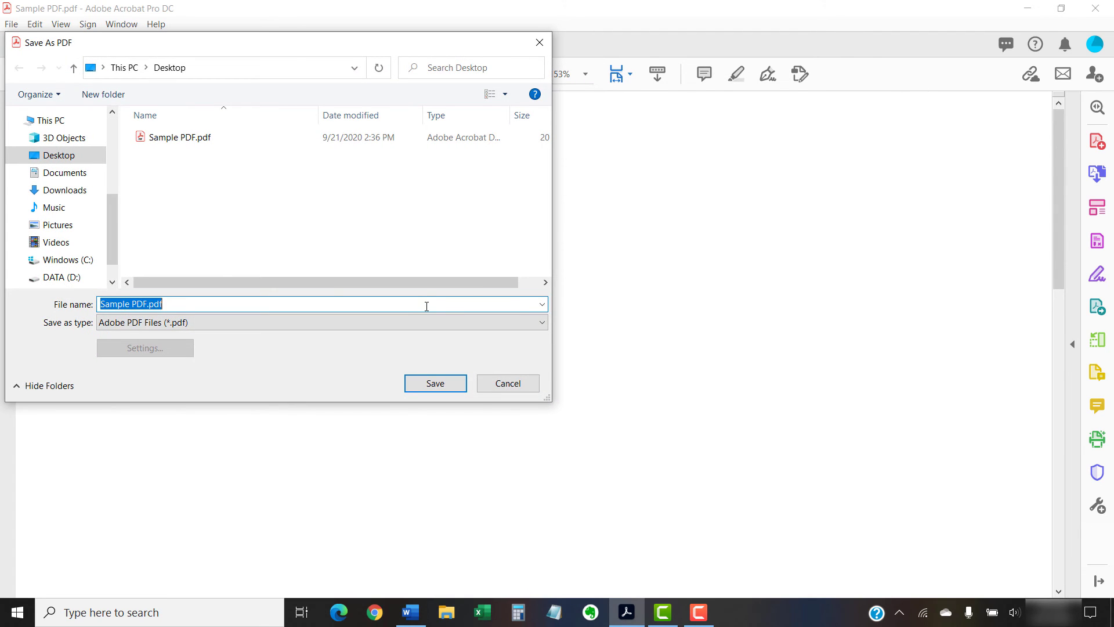
click(424, 322)
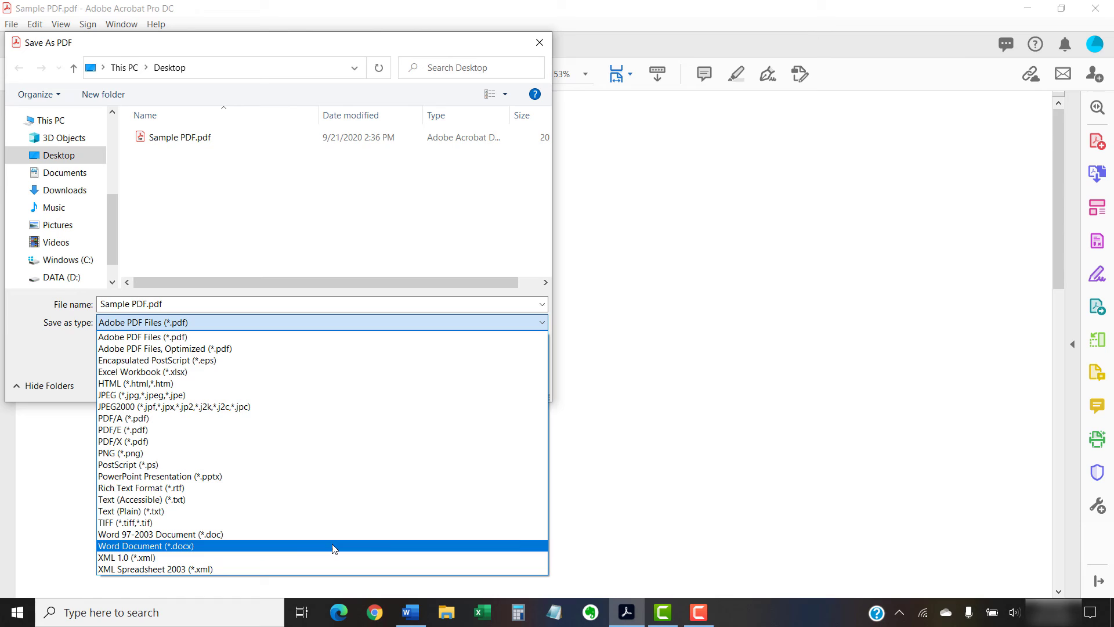
click(333, 548)
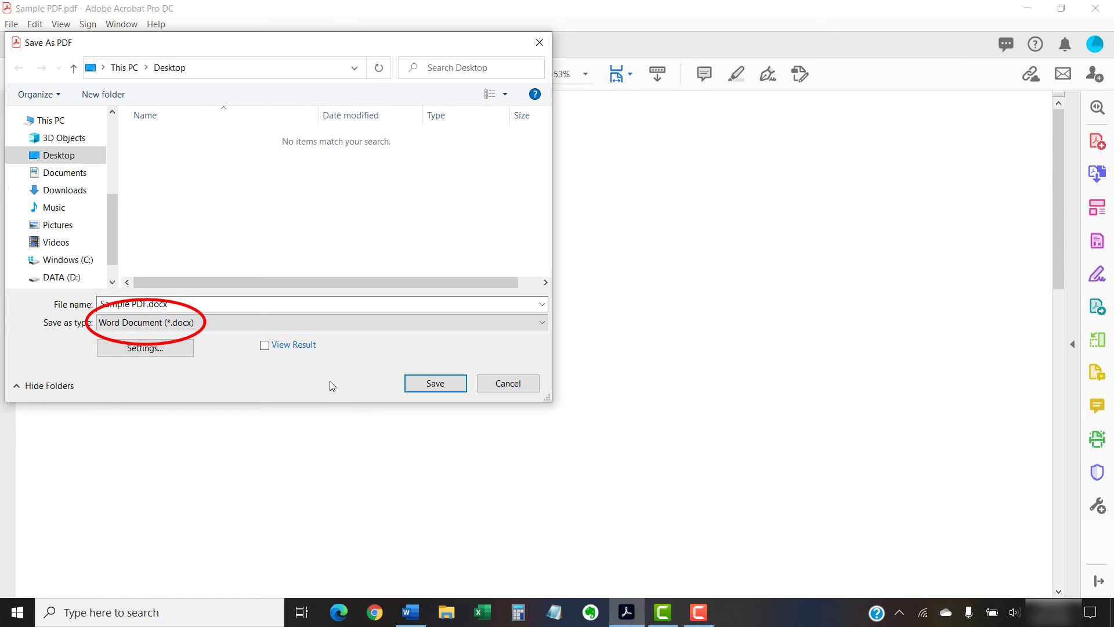